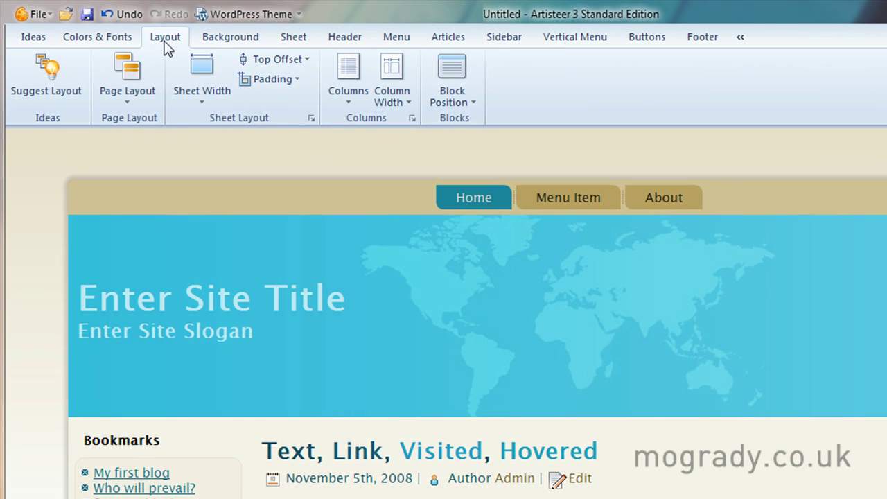
Fix the theme sheet width at 900 pixels, then bring up the Background settings
click(130, 82)
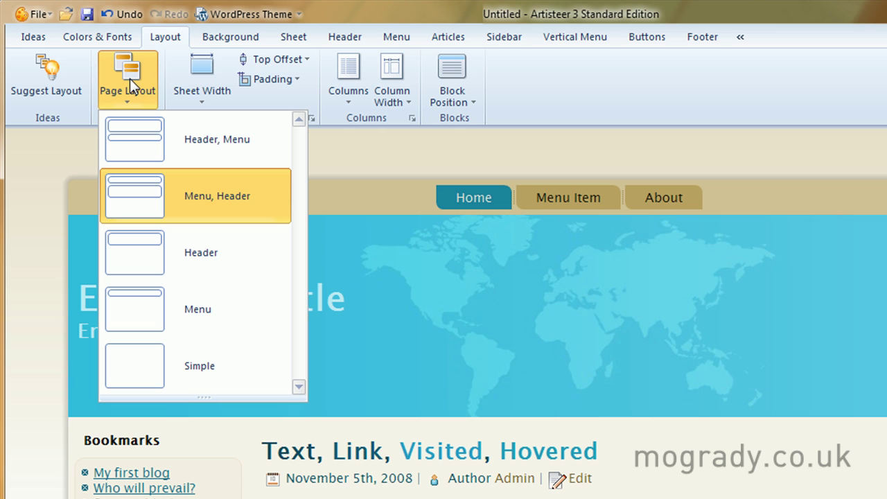
click(202, 74)
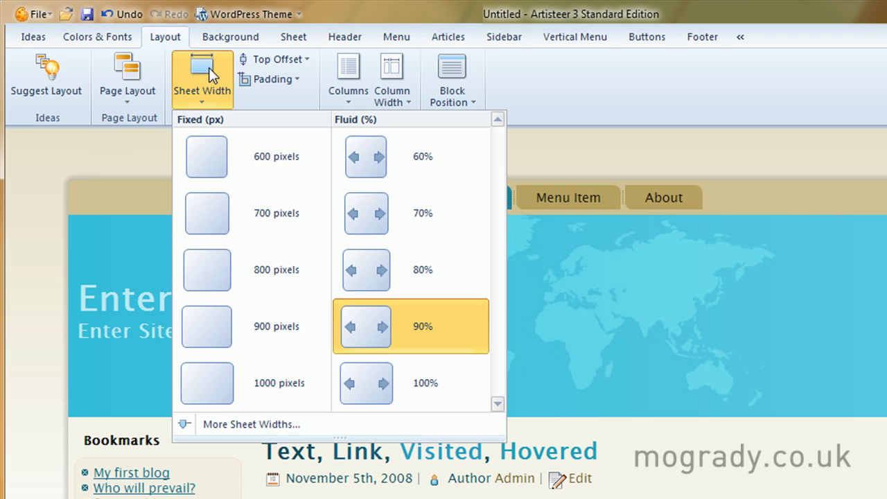
click(217, 326)
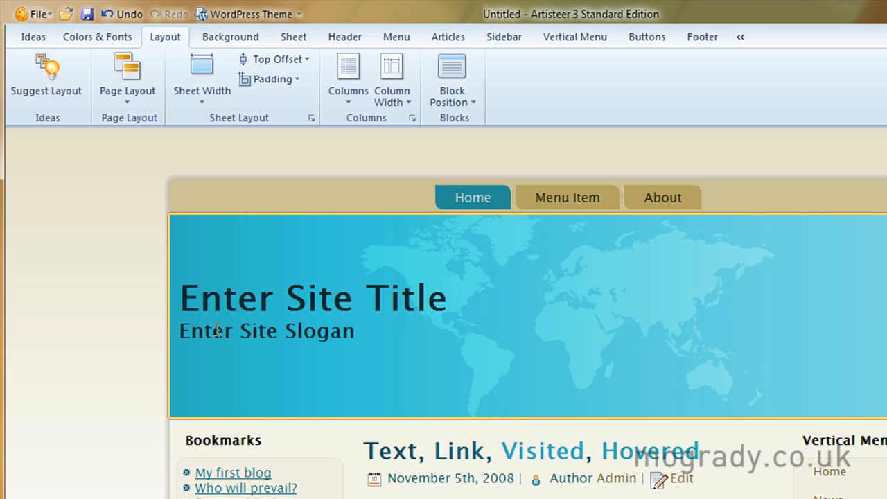
click(215, 72)
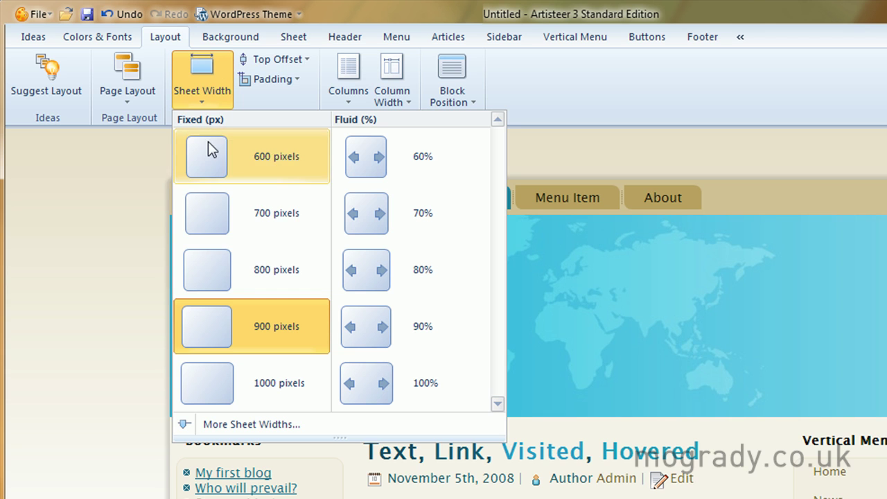
click(213, 332)
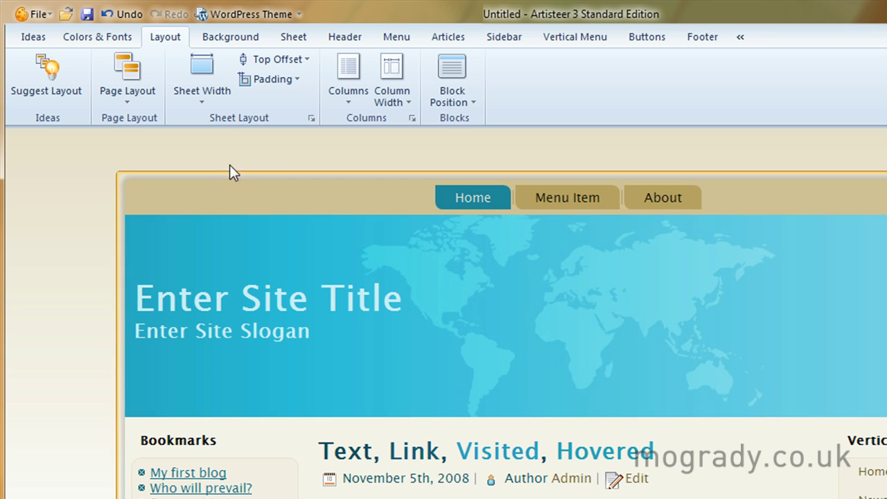
click(237, 38)
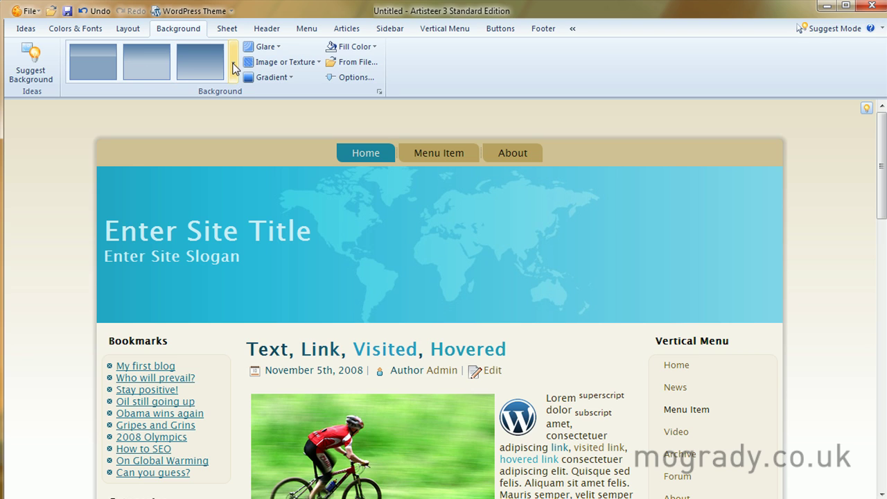
click(234, 63)
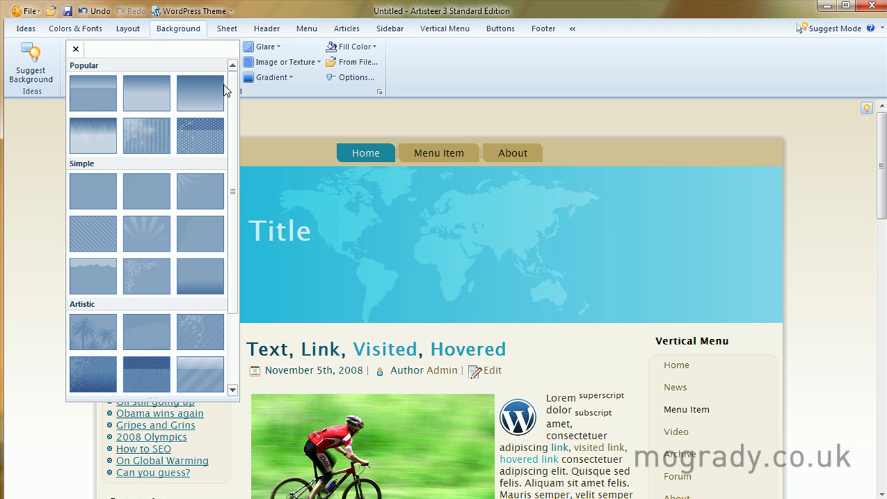
drag(236, 201, 233, 164)
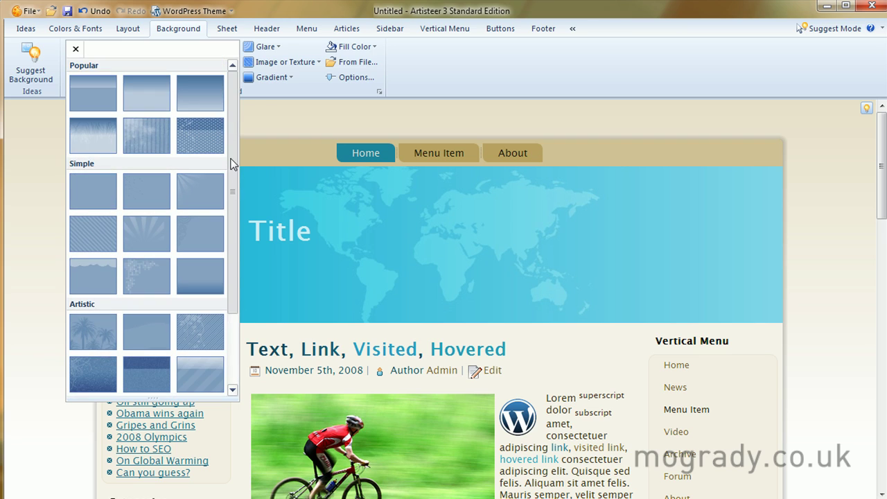
click(291, 77)
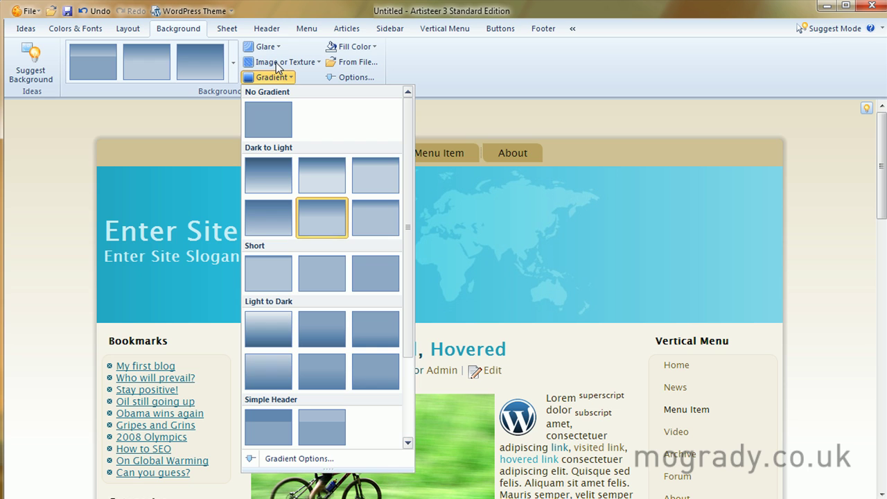
click(276, 63)
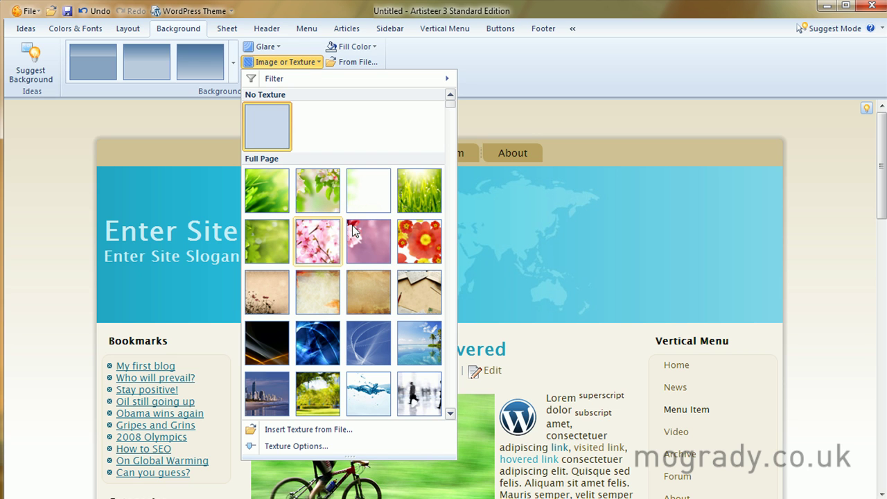
mouse_move(451, 109)
mouse_down()
mouse_move(450, 158)
mouse_move(451, 99)
mouse_up()
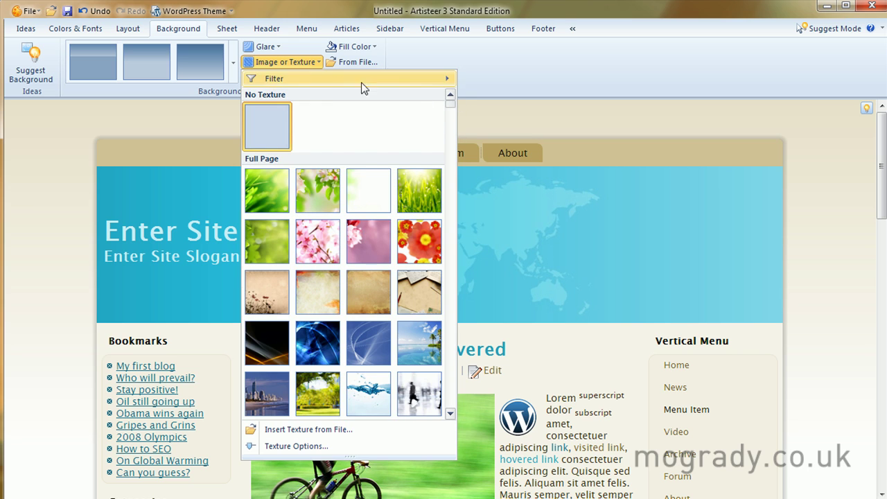
click(270, 50)
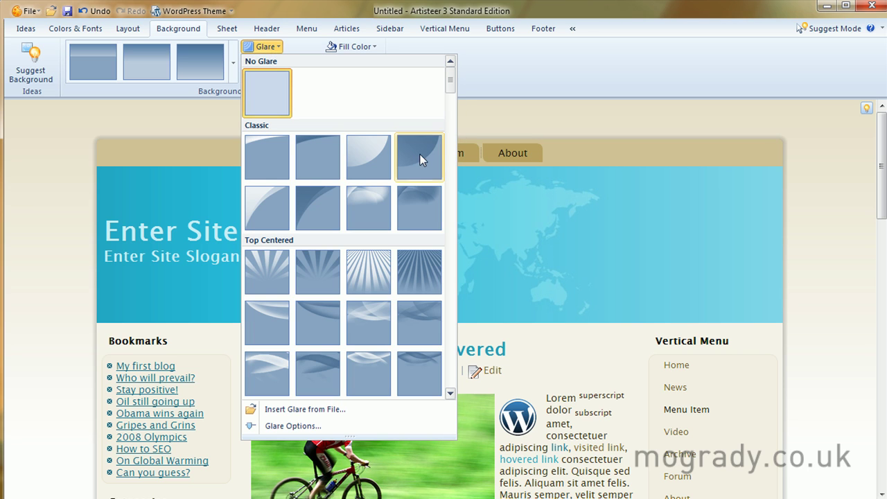
mouse_move(451, 98)
mouse_down()
mouse_move(454, 147)
mouse_move(460, 89)
mouse_up()
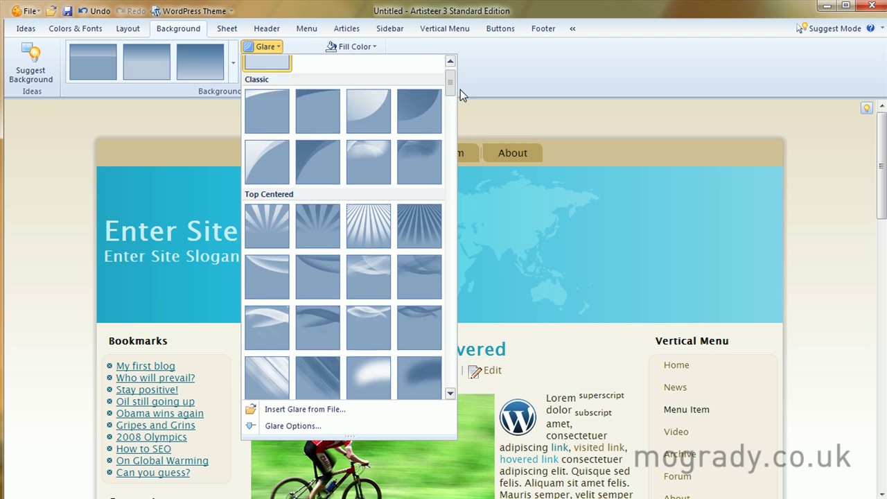
click(235, 70)
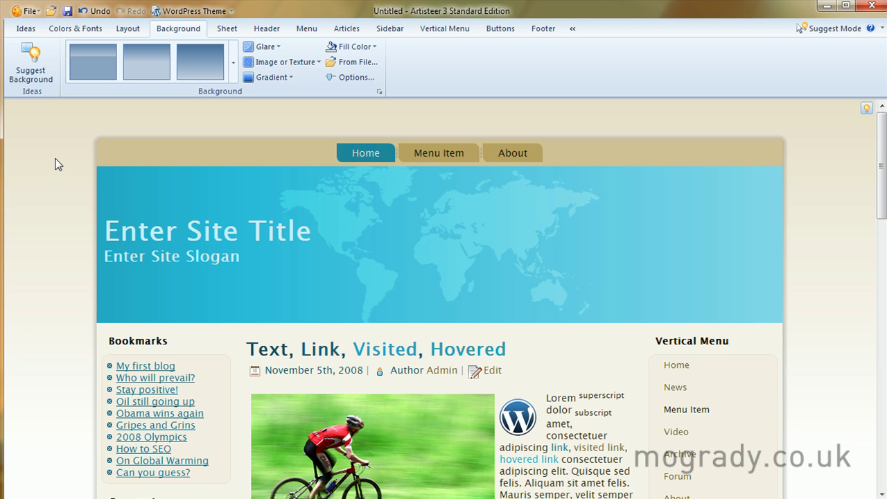
Select the page background and apply a thin striped Popular texture to it
click(145, 199)
click(54, 178)
click(234, 63)
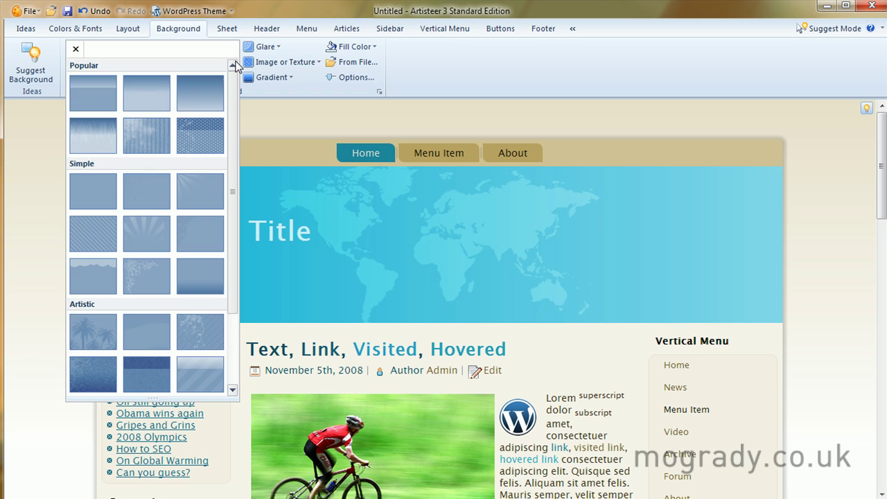
click(156, 134)
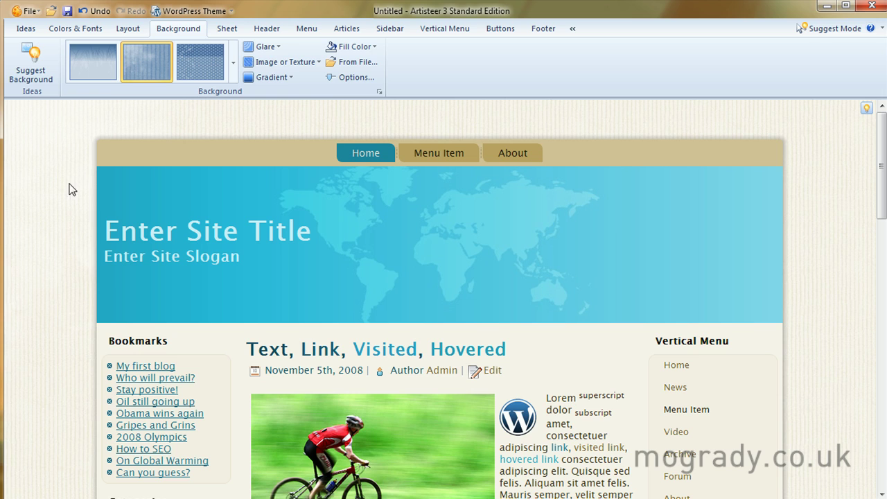
Replace the striped texture with the palm-tree texture from the Artistic presets
click(234, 64)
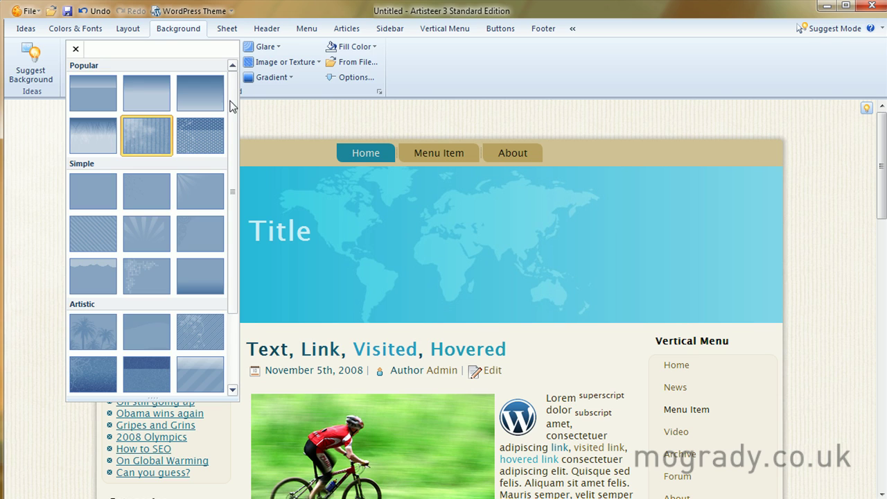
drag(238, 169, 229, 257)
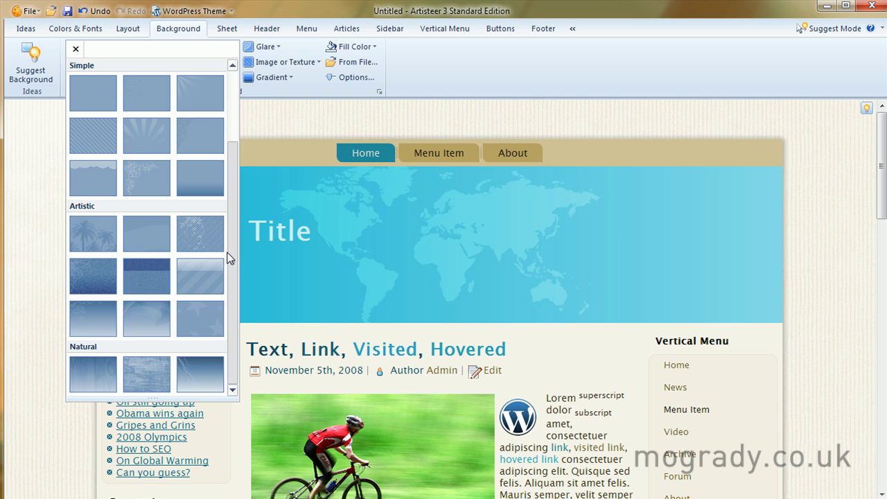
click(95, 241)
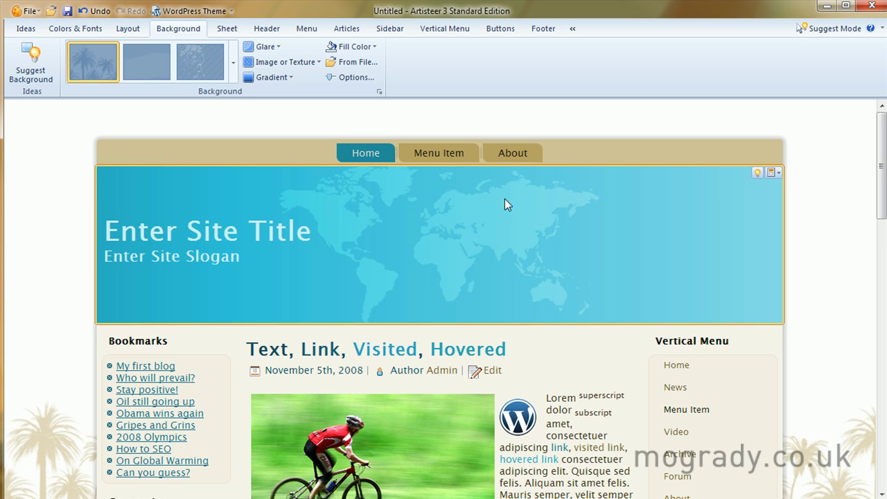
click(233, 73)
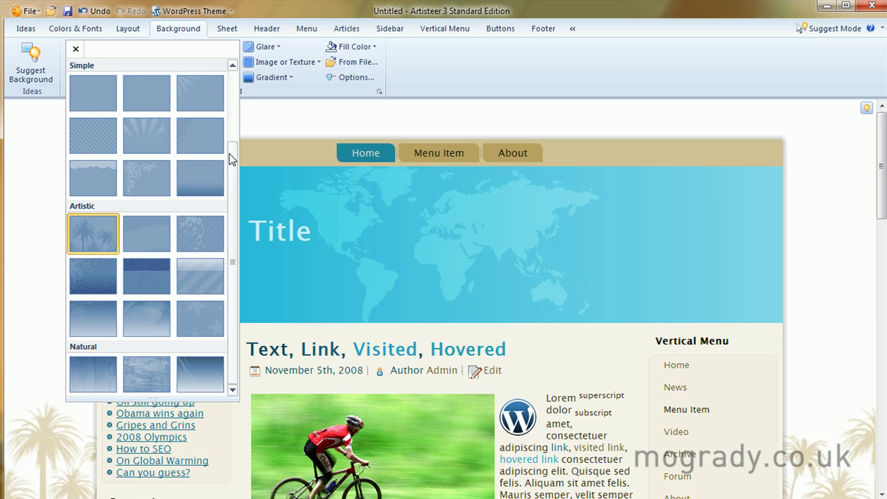
drag(232, 164, 238, 88)
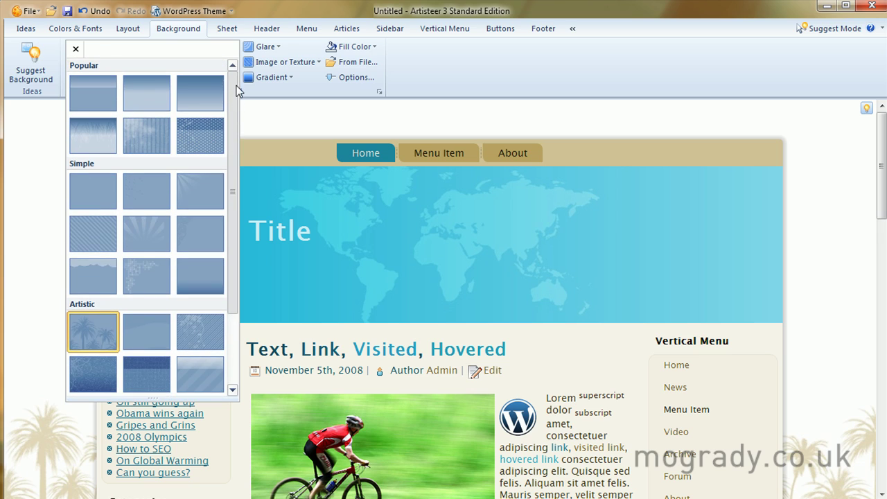
Try Dark to Light and Short gradients, settling on a Light Header background gradient
click(293, 76)
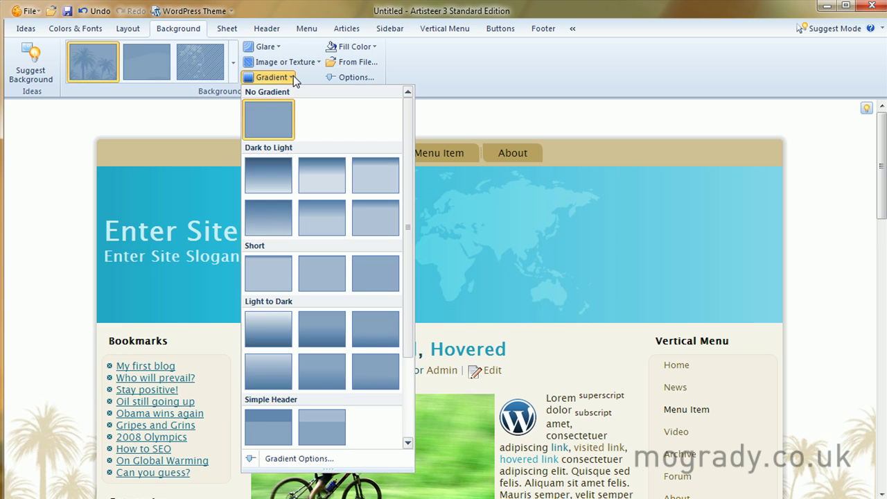
click(282, 180)
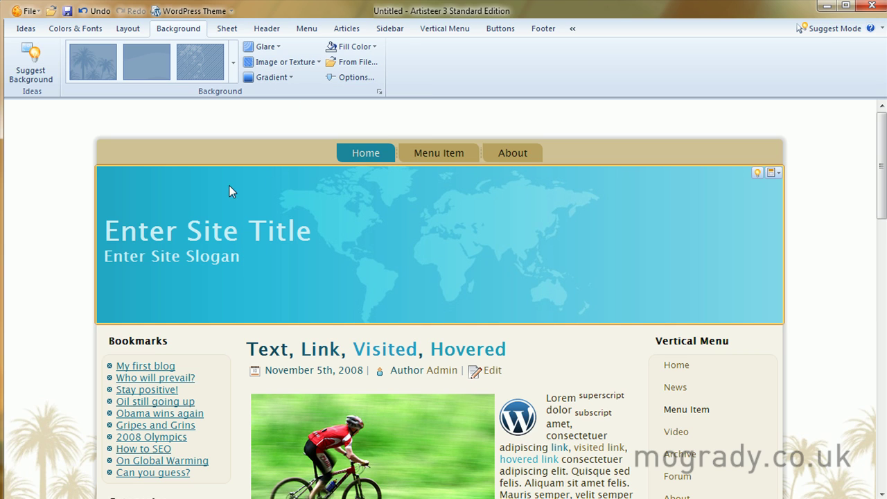
click(70, 231)
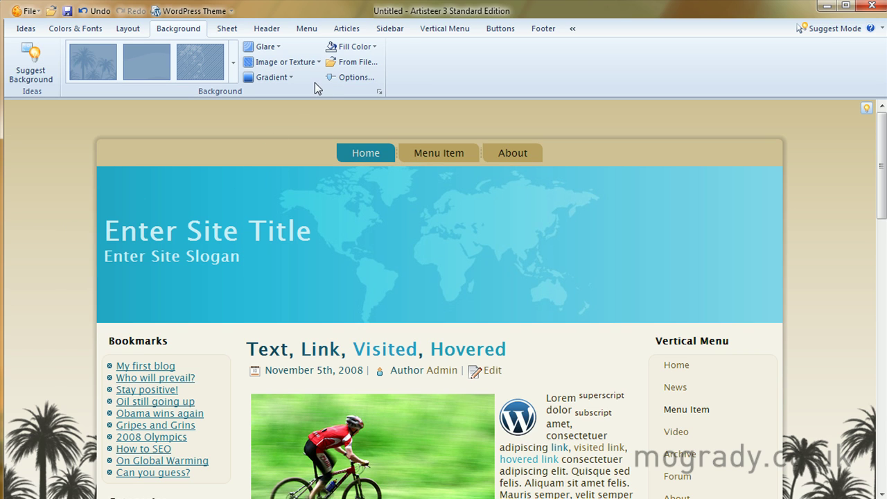
click(290, 78)
drag(409, 144, 411, 242)
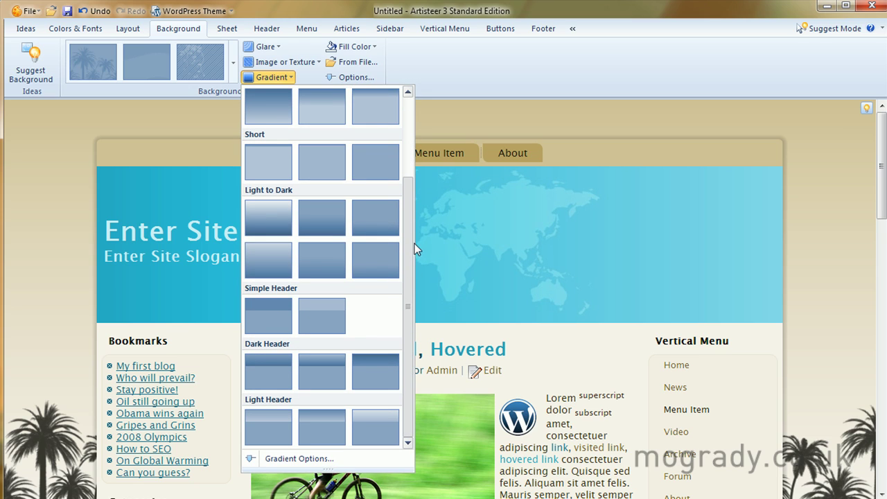
click(377, 160)
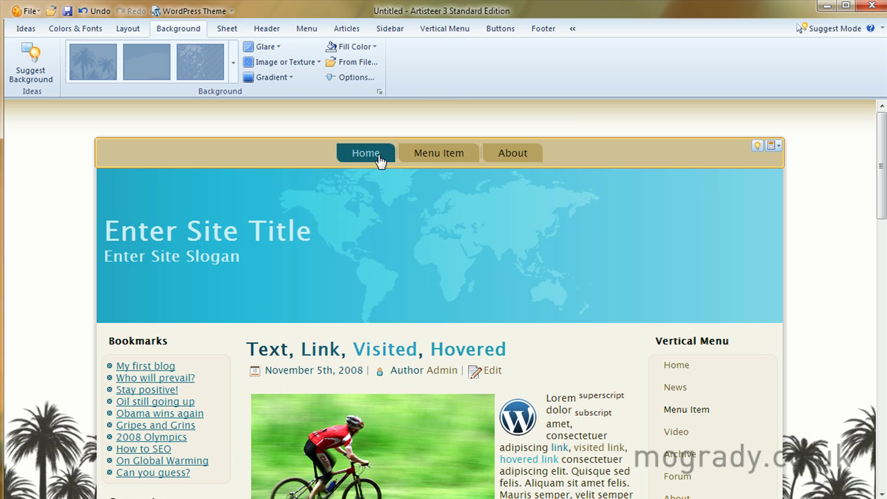
click(286, 77)
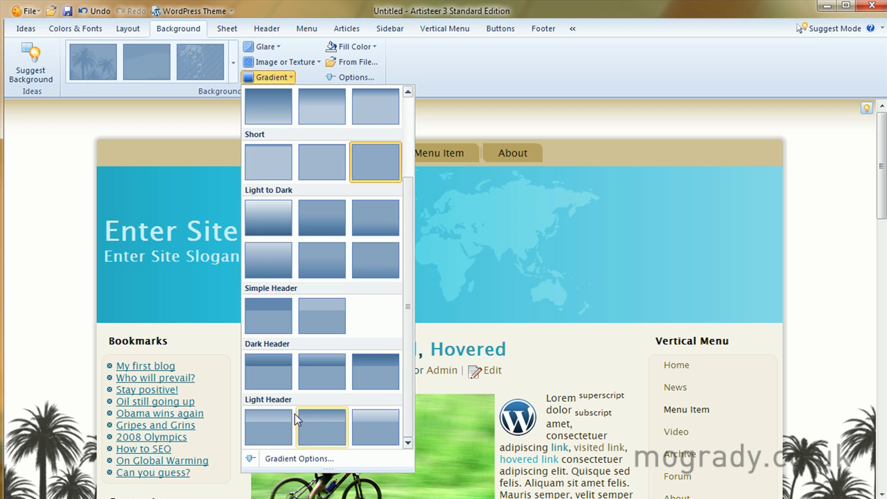
click(319, 419)
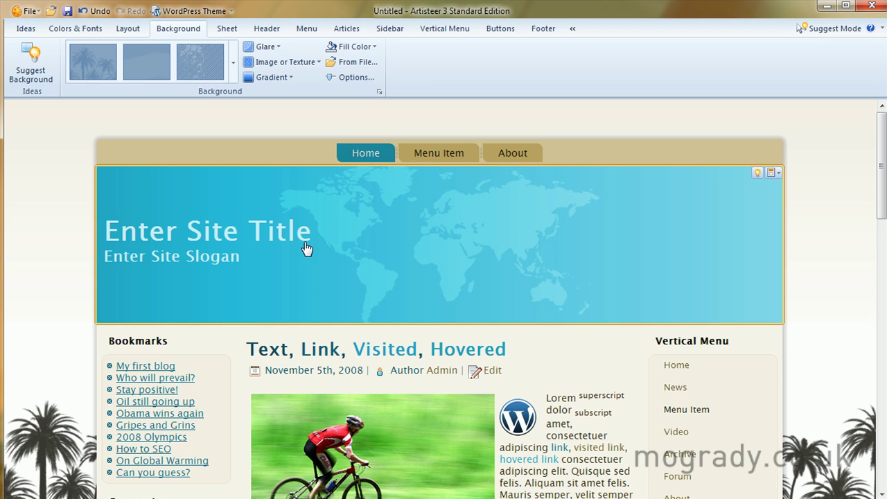
Apply the first Full Page green leaf texture and add the third Top Centered ray glare
click(281, 61)
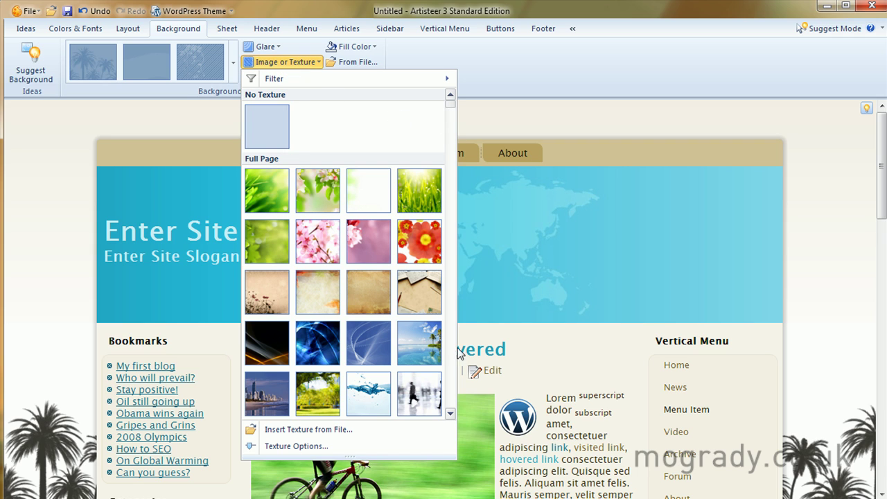
click(275, 206)
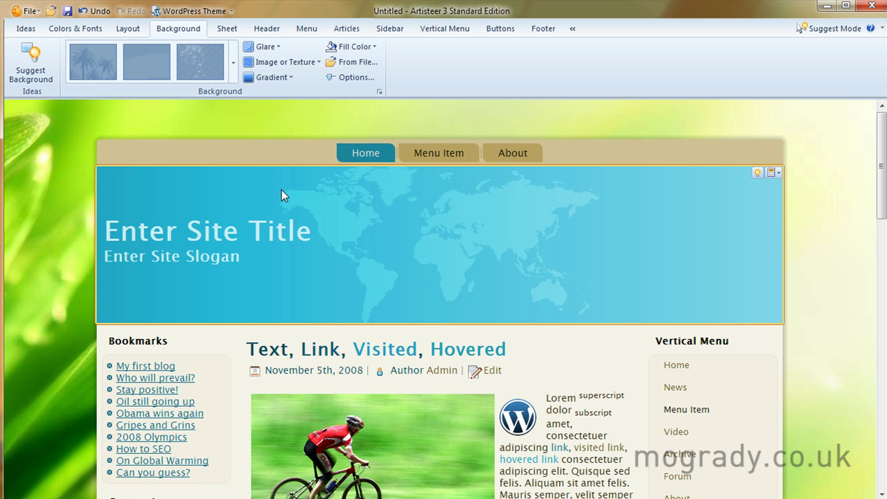
click(280, 47)
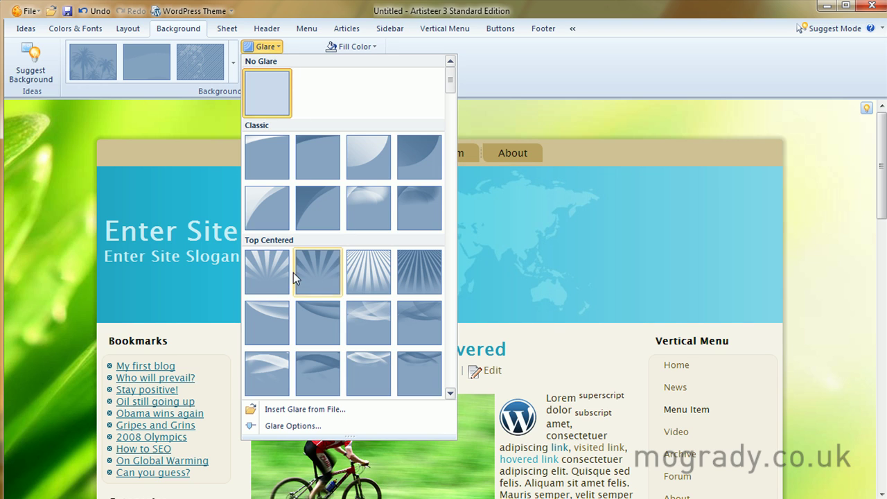
click(366, 271)
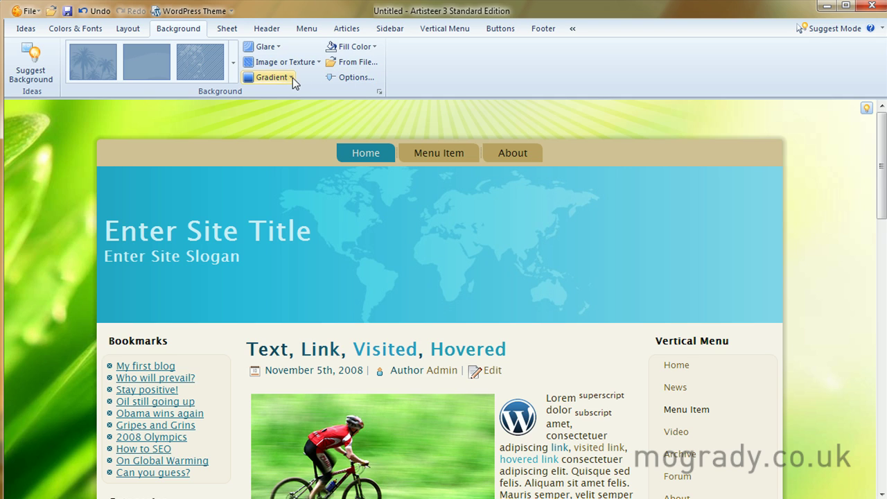
Swap the ray glare for a world map glare, then for the first Abstract glare
click(281, 48)
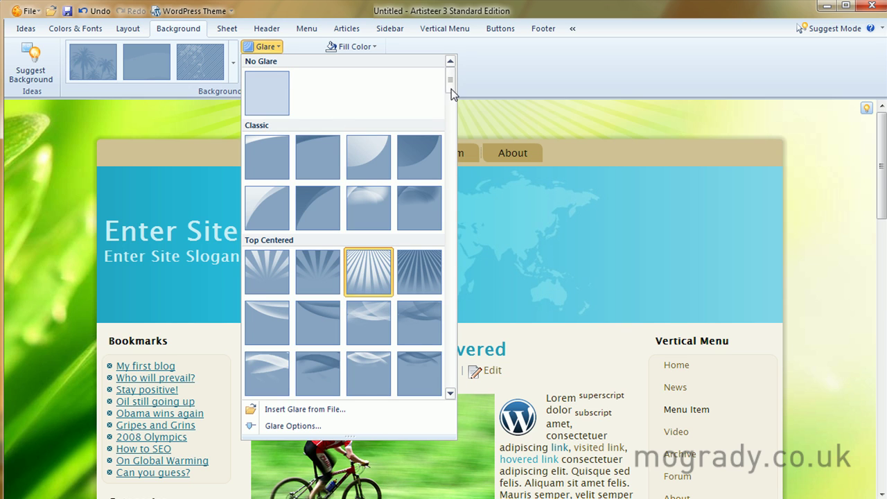
drag(451, 89, 457, 149)
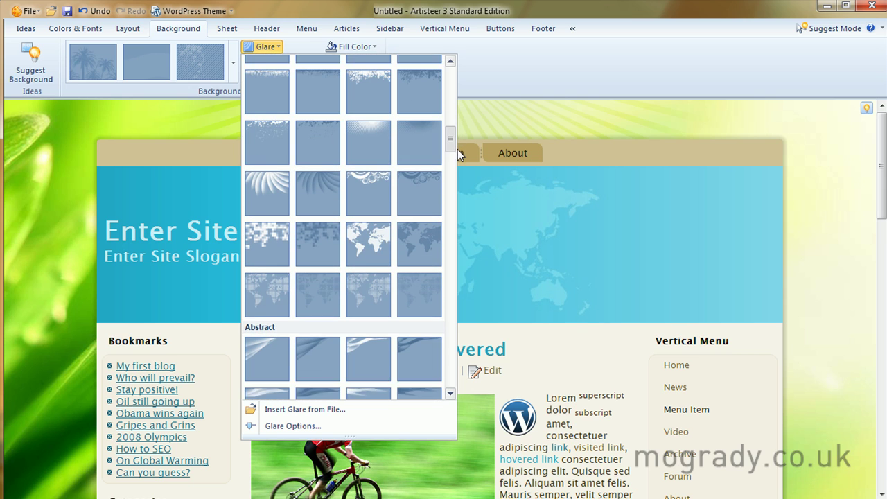
click(267, 273)
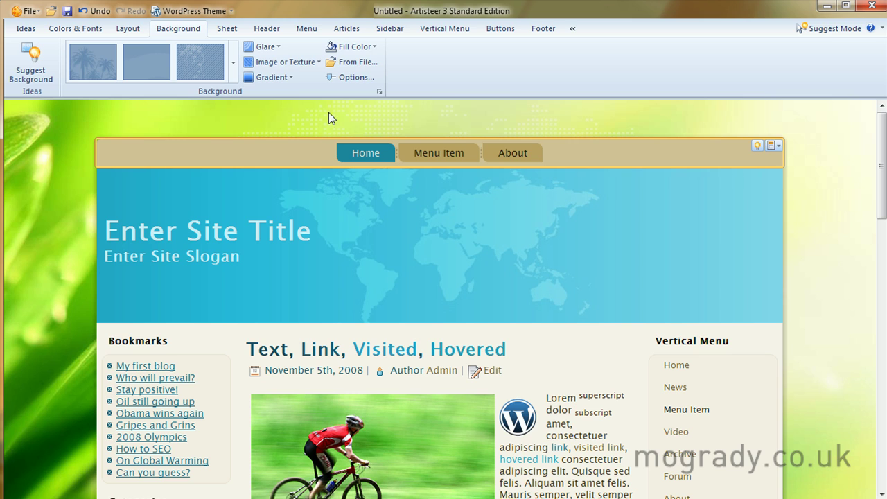
click(281, 50)
drag(451, 143, 451, 167)
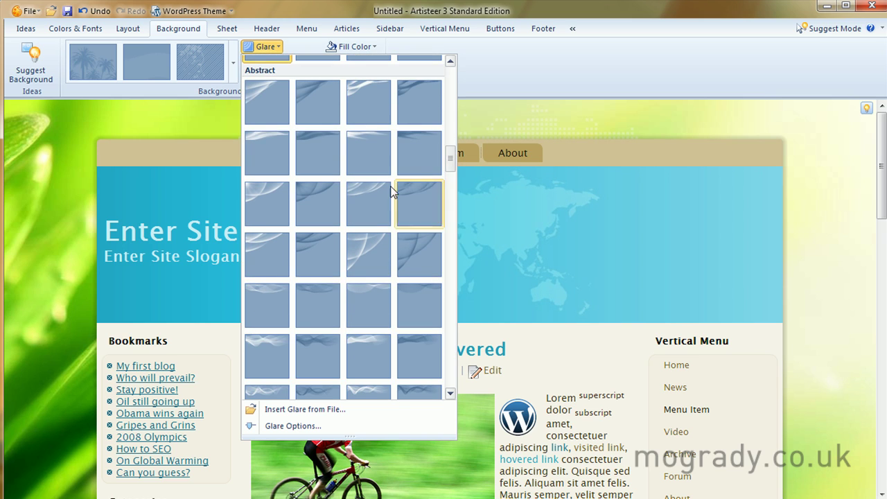
click(264, 343)
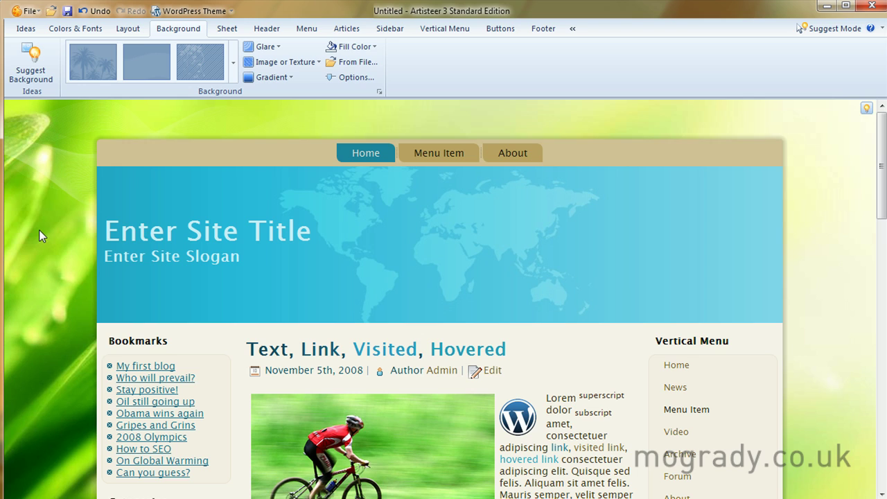
Apply the palm-tree background preset with a deep crimson fill (pink hue, Lum 55)
click(95, 65)
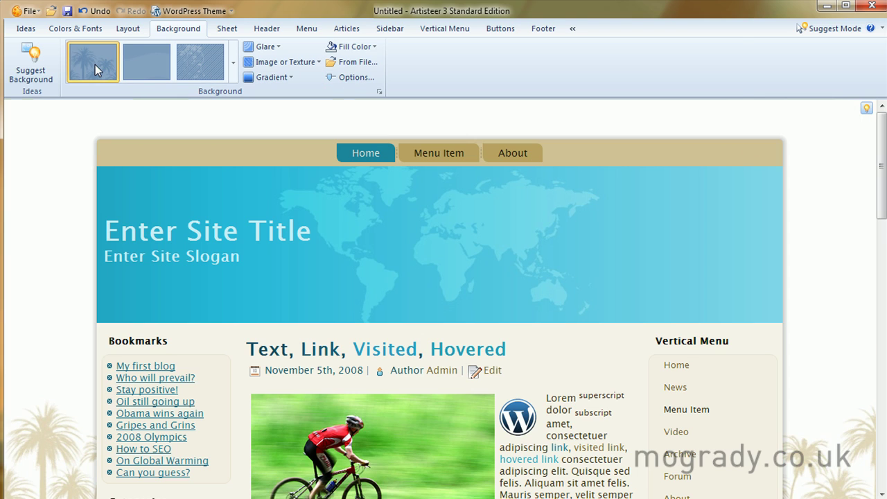
click(373, 48)
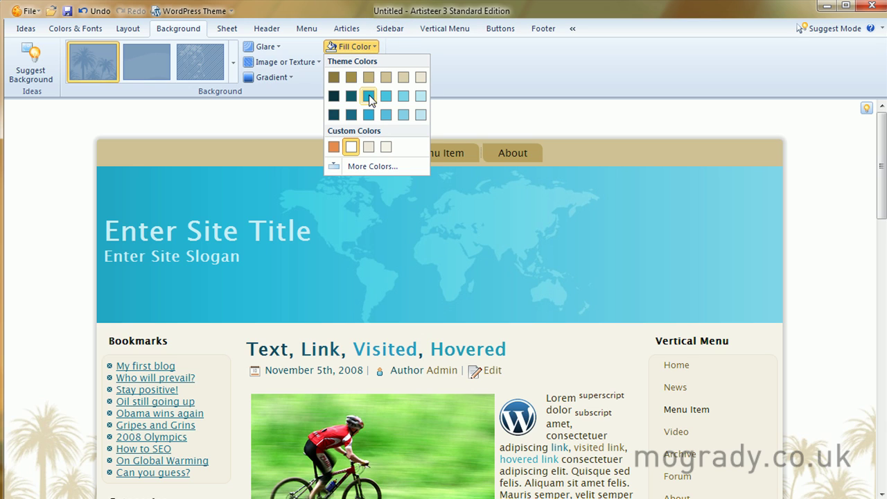
click(365, 169)
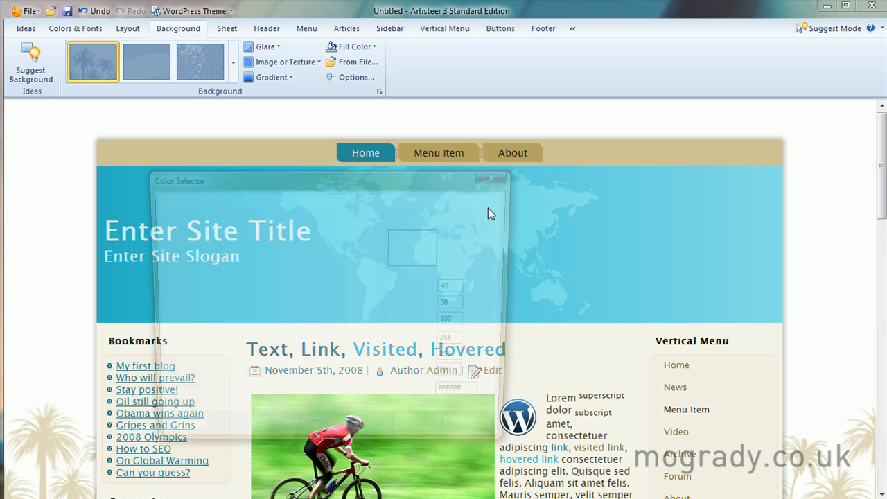
click(338, 266)
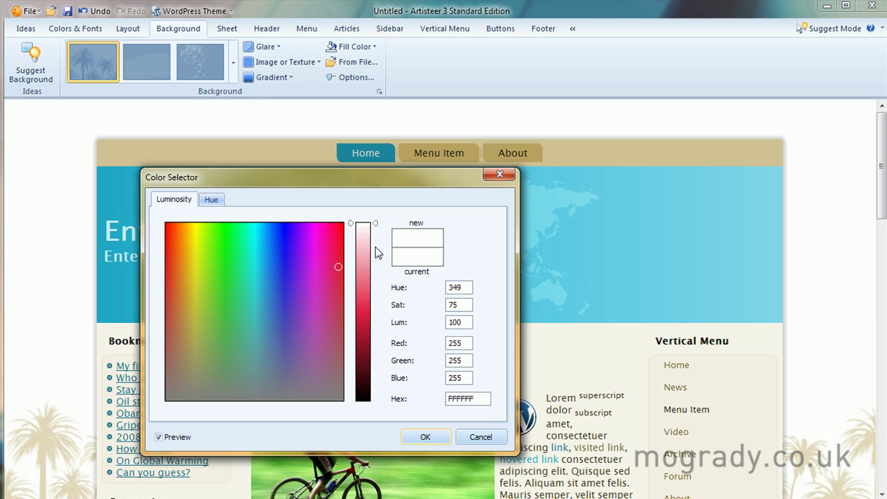
click(372, 267)
drag(372, 271, 374, 305)
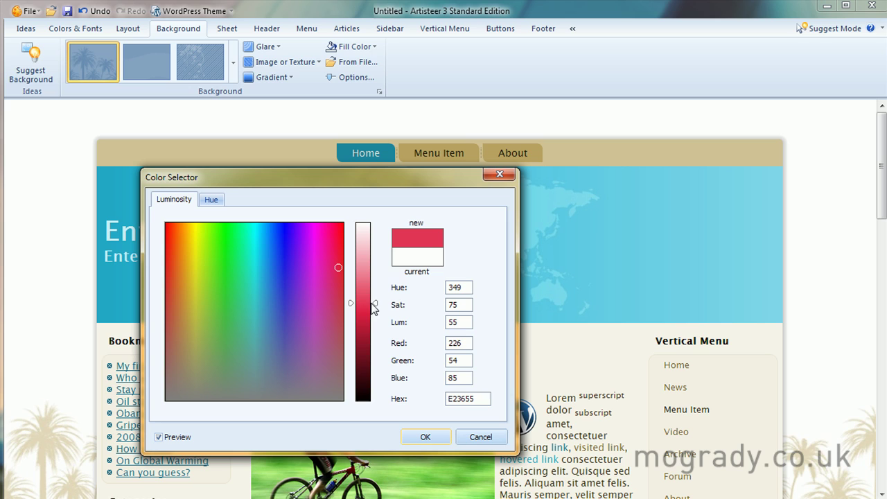
click(436, 436)
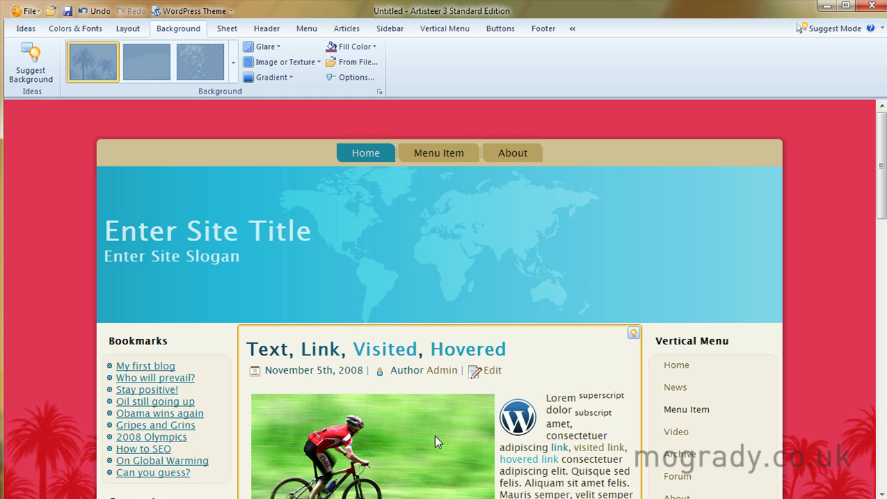
Reopen the custom colour picker, view its Hue tab, and close it without changes
click(375, 47)
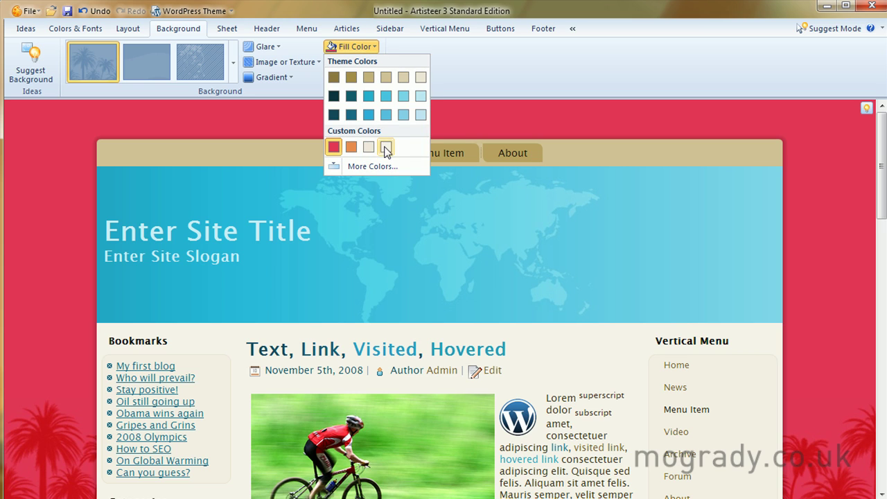
click(340, 167)
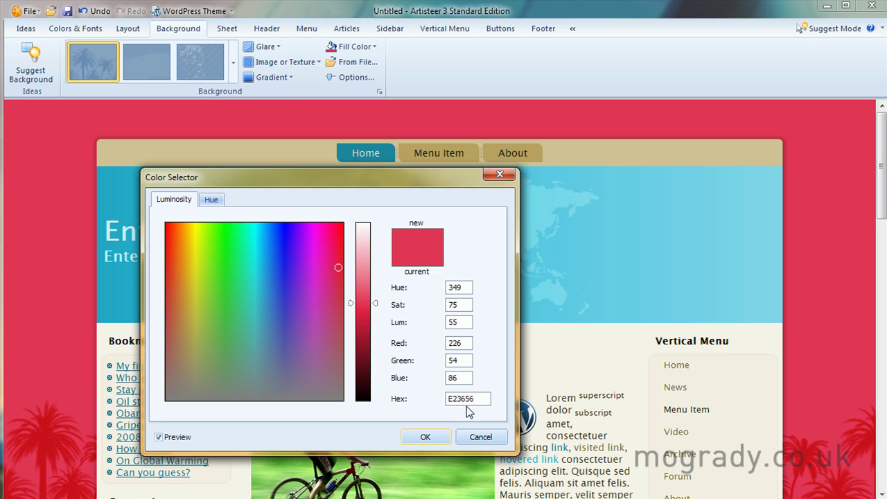
click(212, 201)
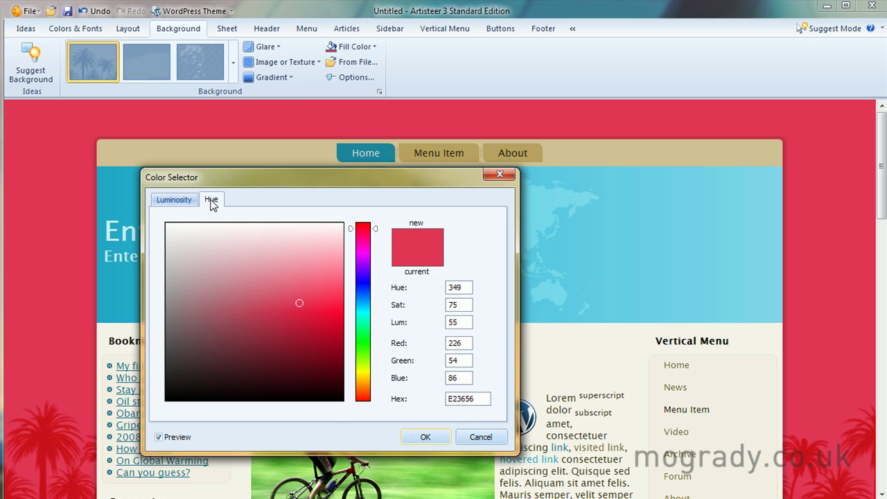
click(498, 176)
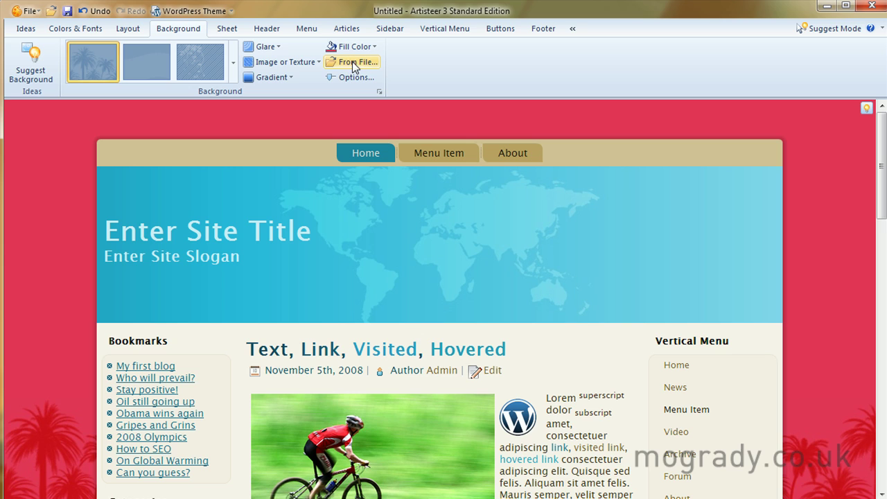
Look at the image-file and Page Background General options, cancelling both without changes
click(354, 63)
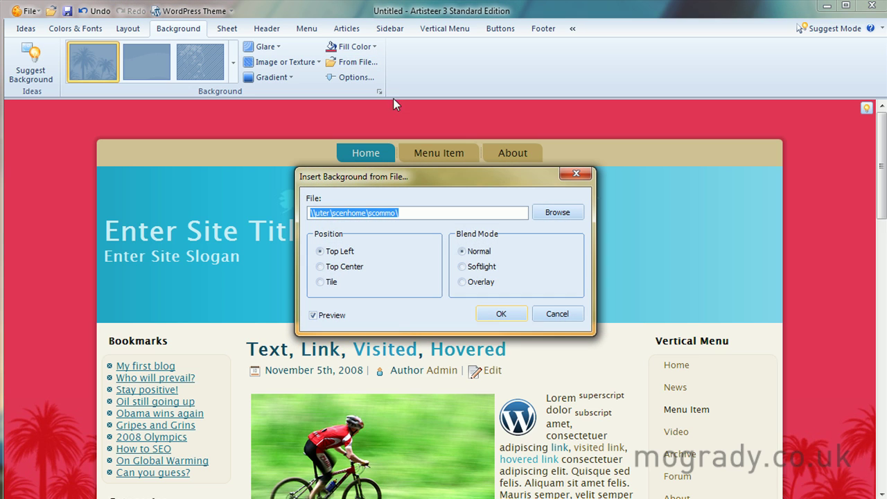
click(539, 315)
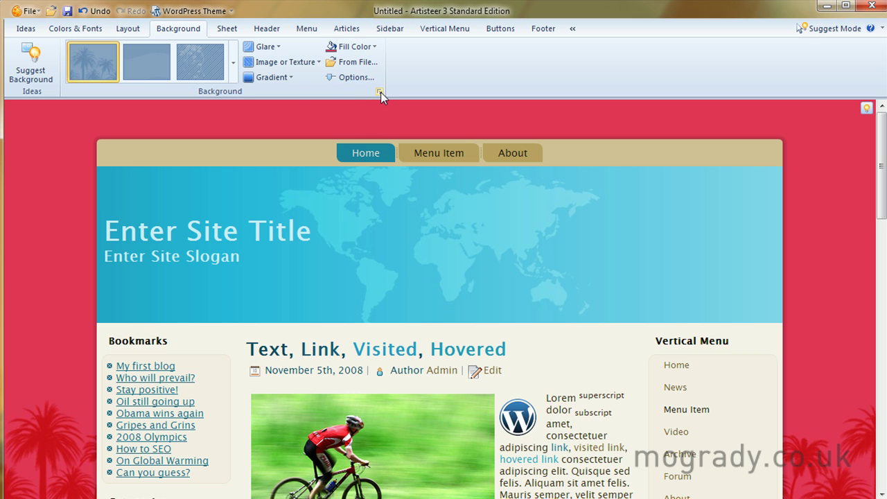
click(358, 78)
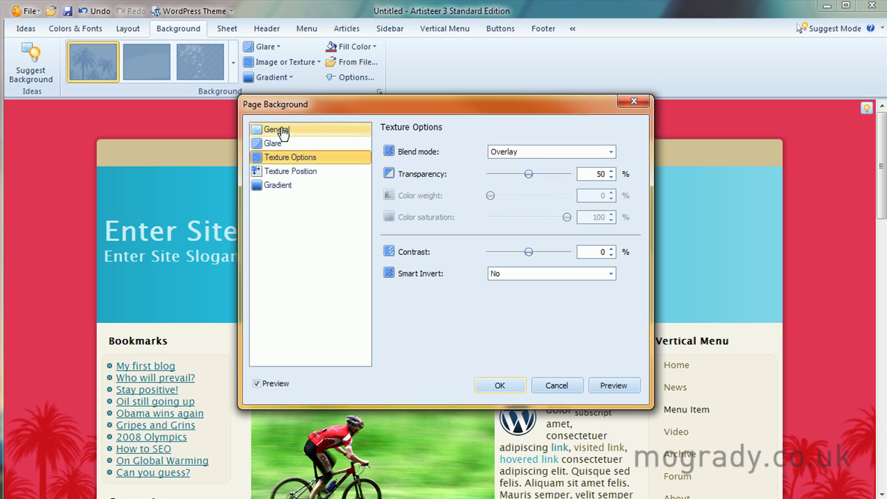
click(281, 131)
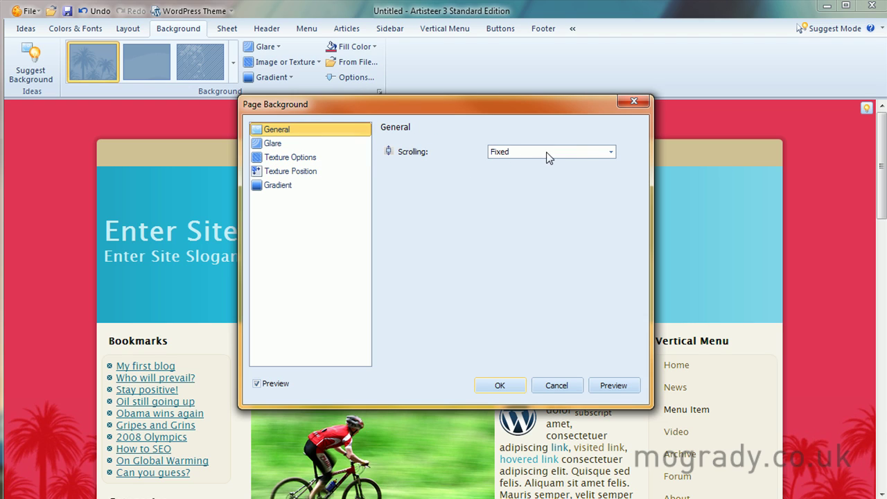
click(568, 388)
drag(874, 201, 883, 219)
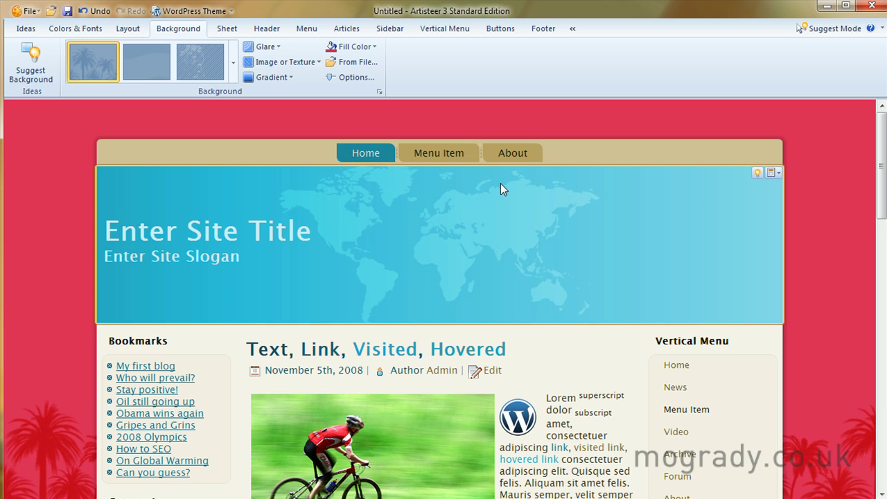
Try General > Scrolling: Scroll in Page Background, then cancel to discard it
click(365, 78)
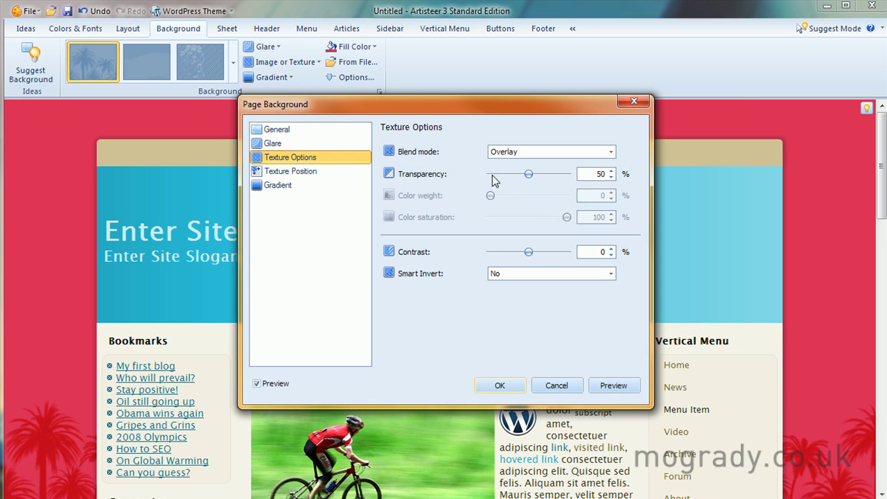
click(304, 130)
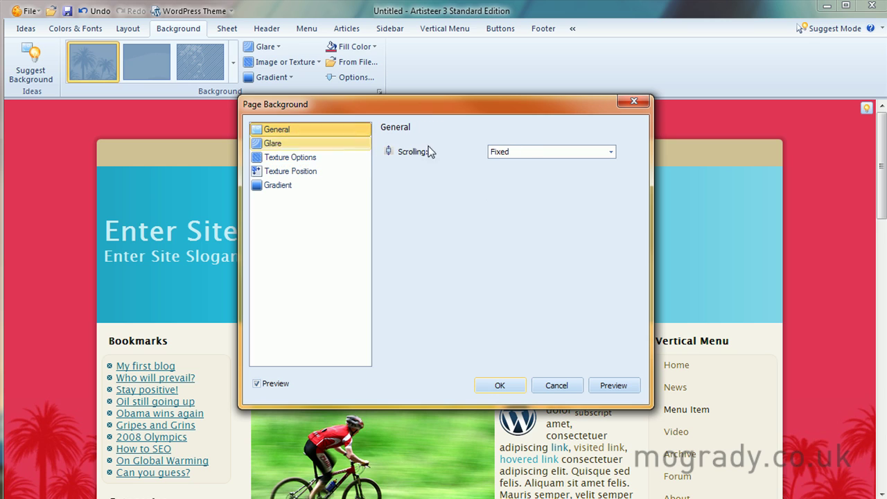
click(586, 151)
click(583, 181)
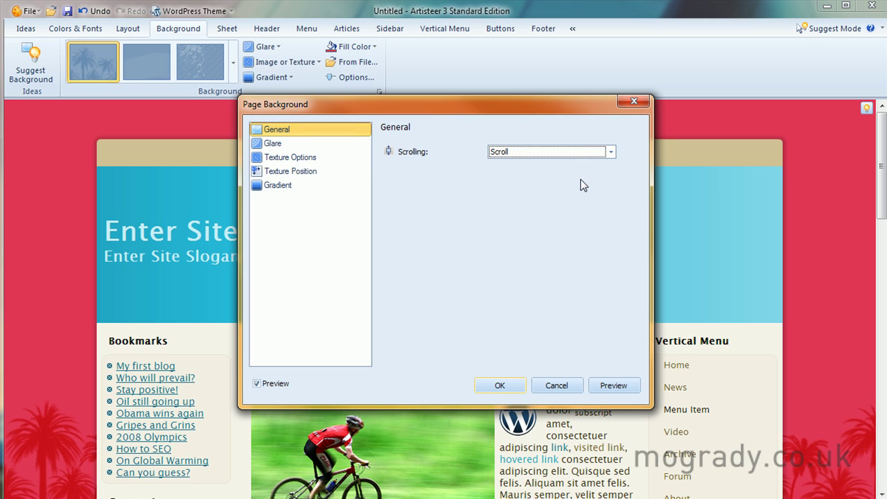
click(548, 387)
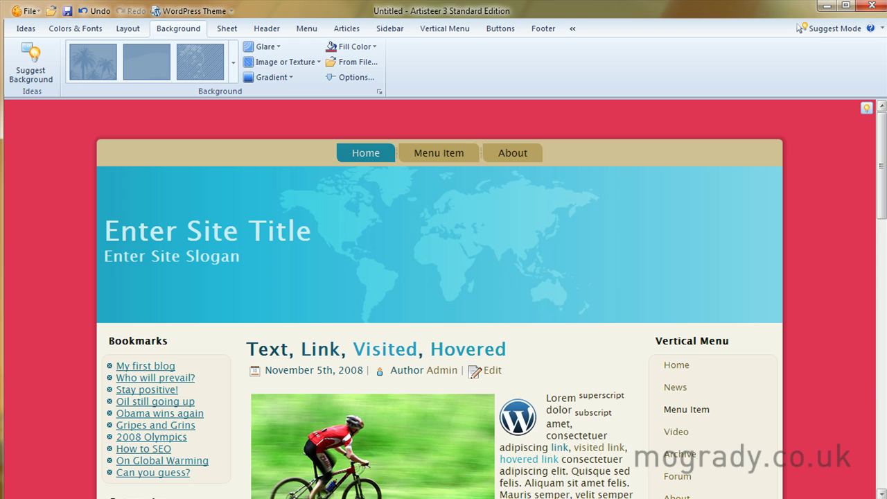
drag(881, 166, 881, 138)
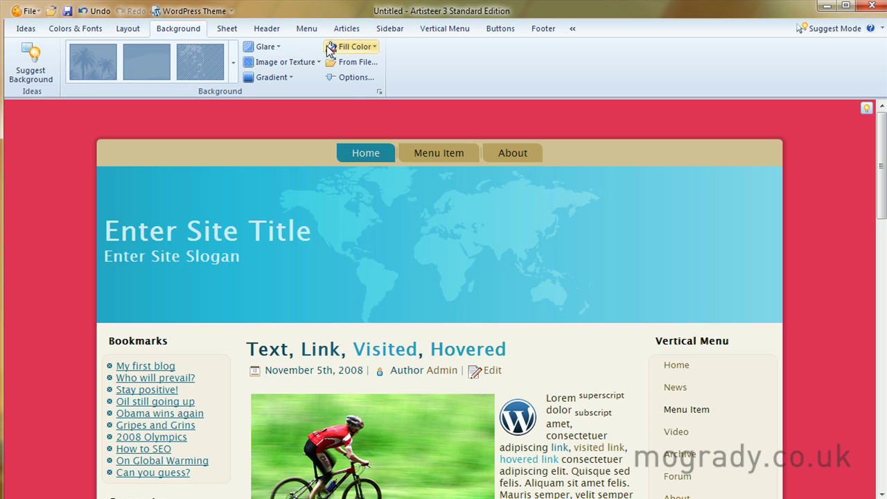
click(356, 77)
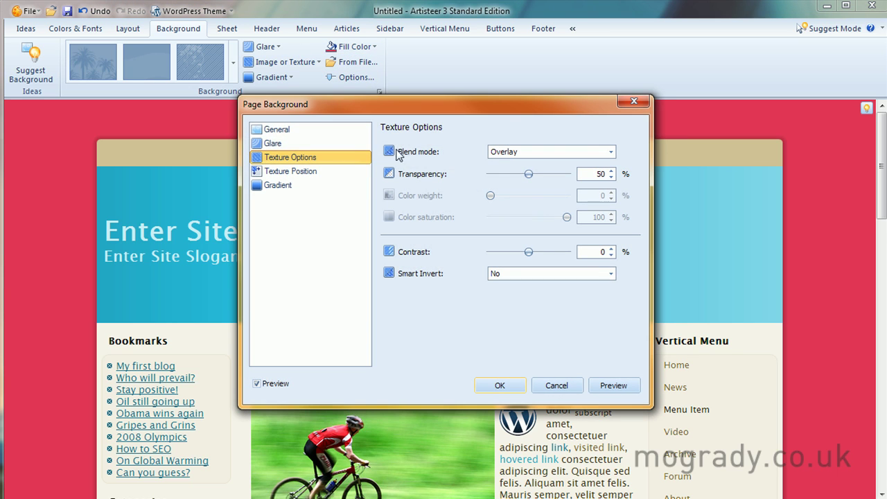
click(312, 130)
click(566, 157)
click(559, 164)
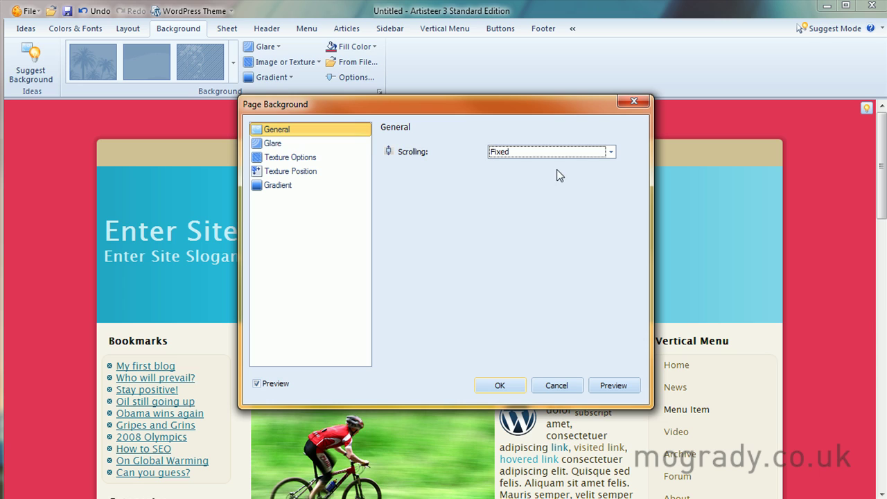
click(282, 147)
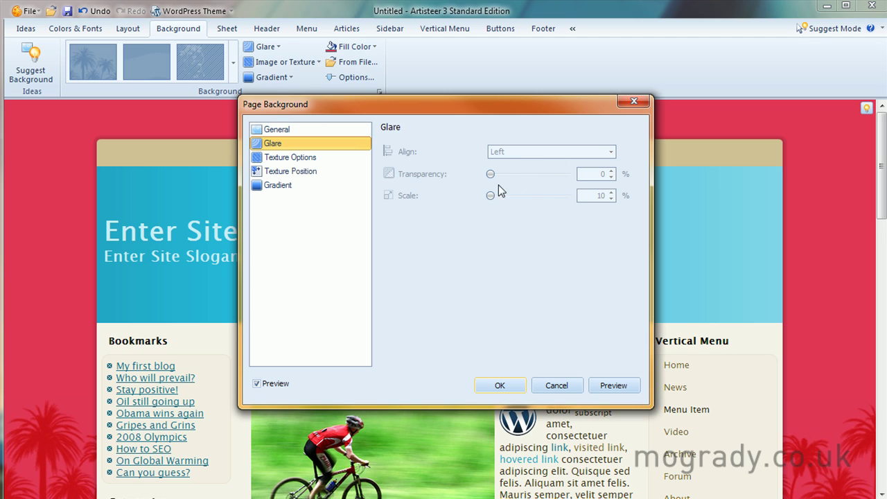
click(305, 159)
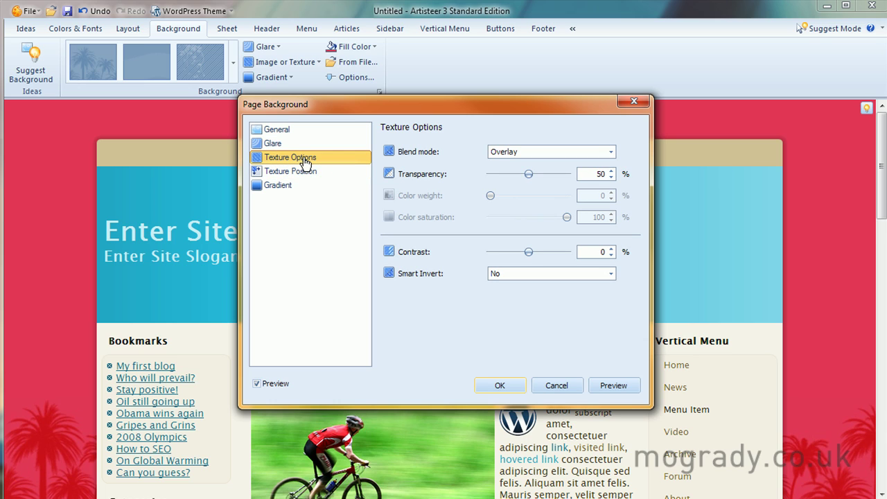
click(611, 152)
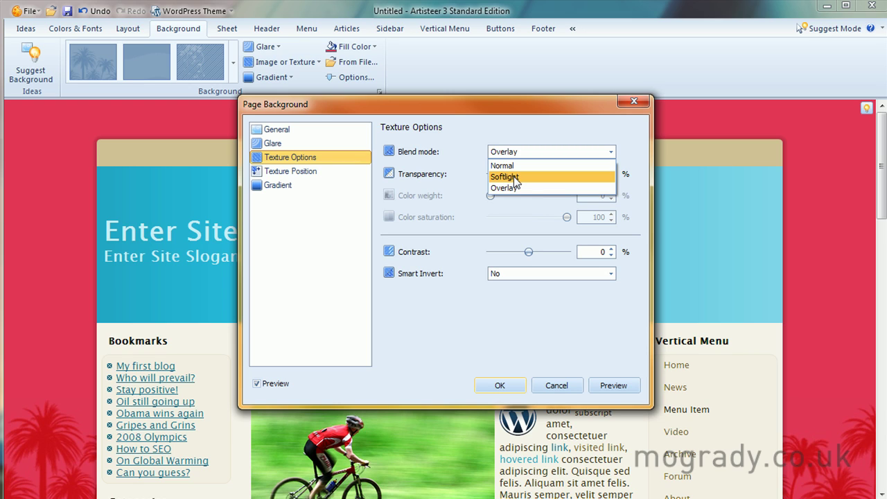
click(442, 177)
drag(527, 174, 541, 173)
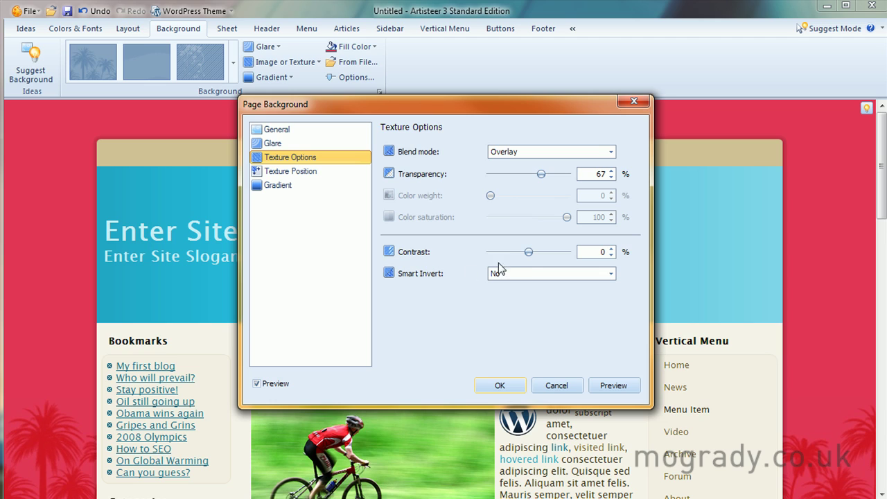
click(611, 275)
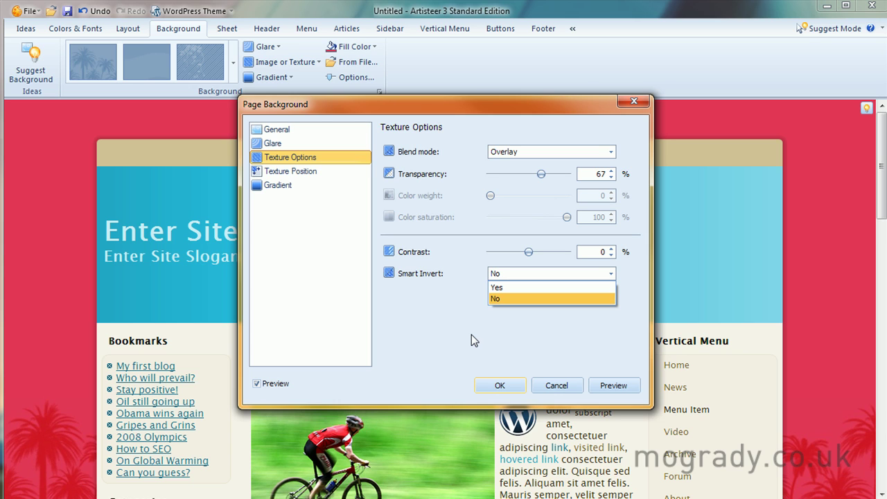
click(549, 386)
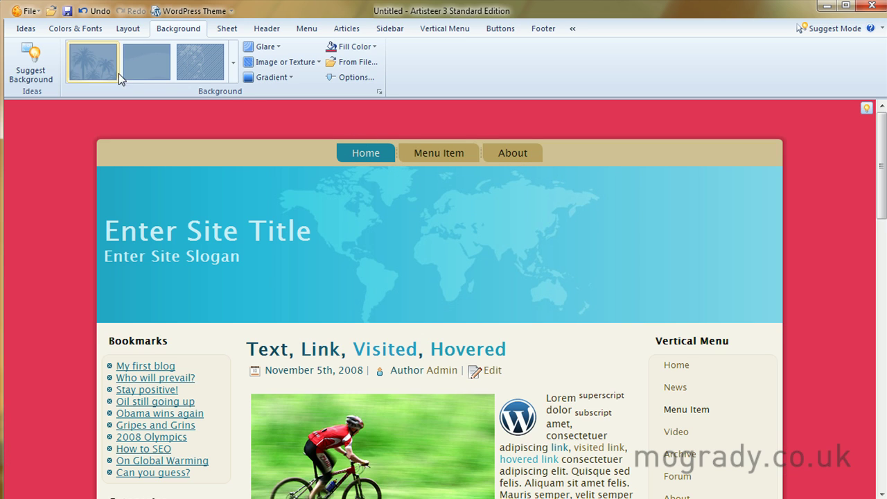
Set the background fill to light blue and apply the third, hatched texture preset
click(377, 47)
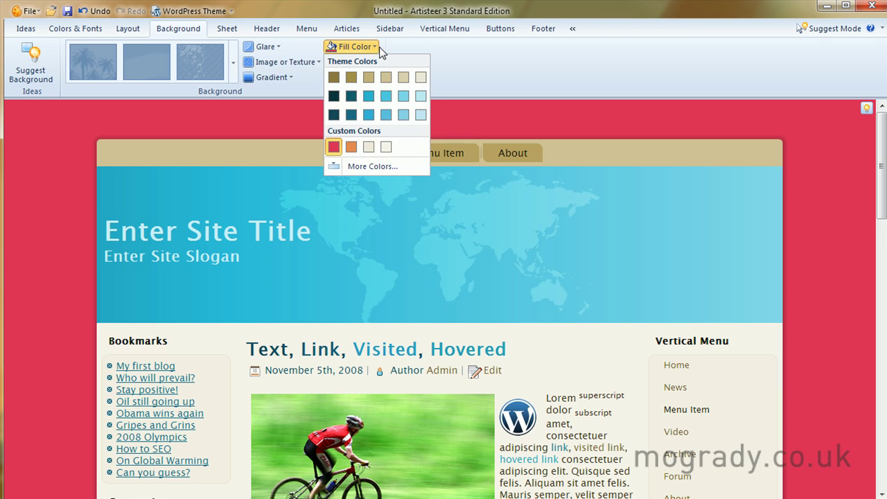
click(386, 96)
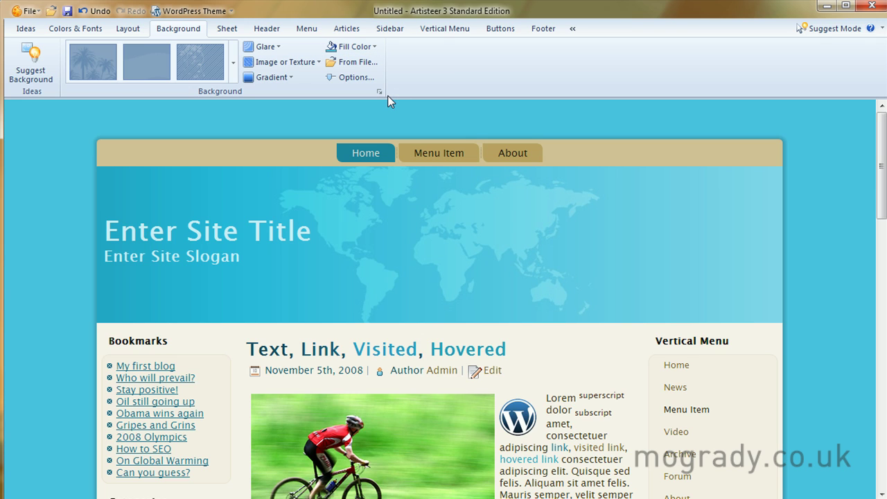
click(217, 71)
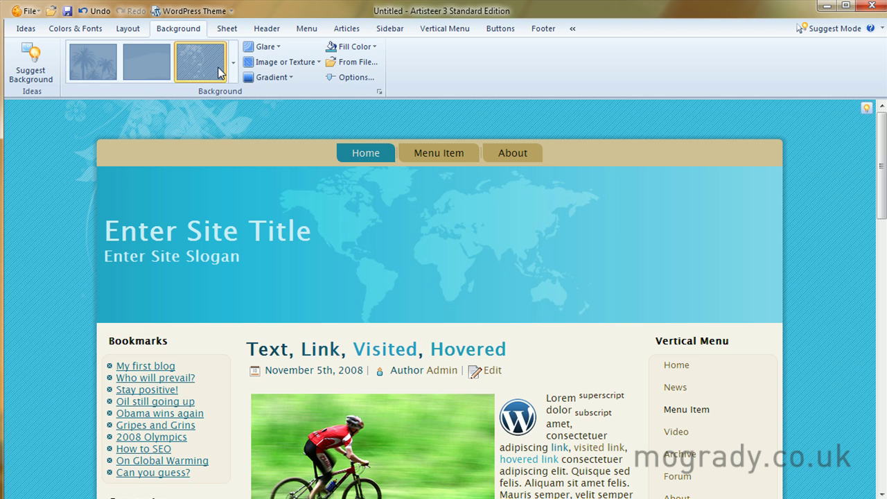
Change the fill colour to a custom light green (Lum 74, hex 90E8A0)
click(375, 49)
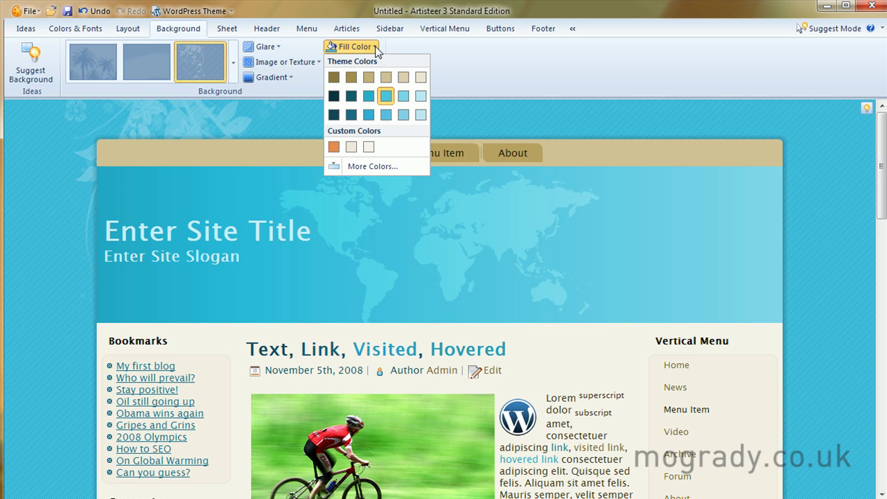
click(365, 165)
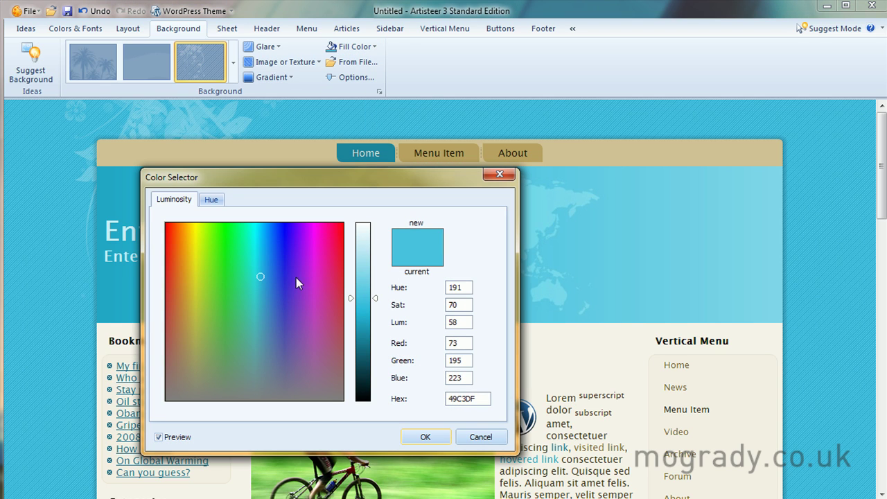
click(236, 271)
drag(376, 299, 376, 279)
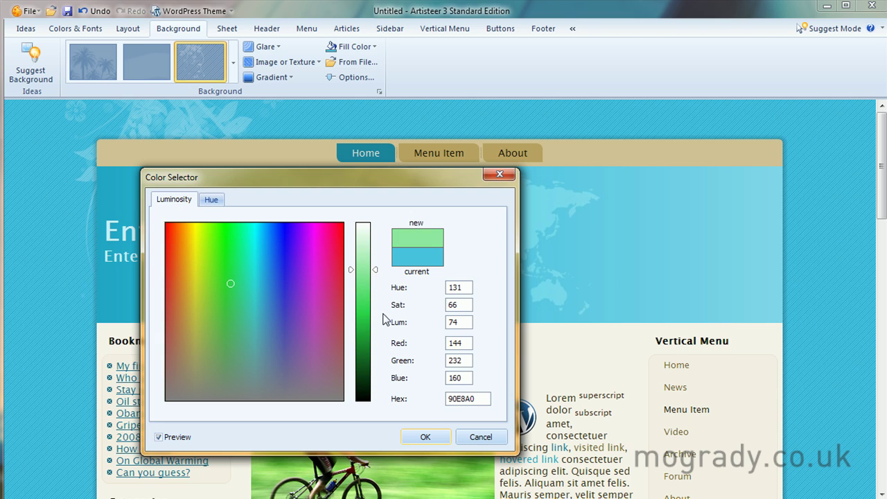
click(425, 435)
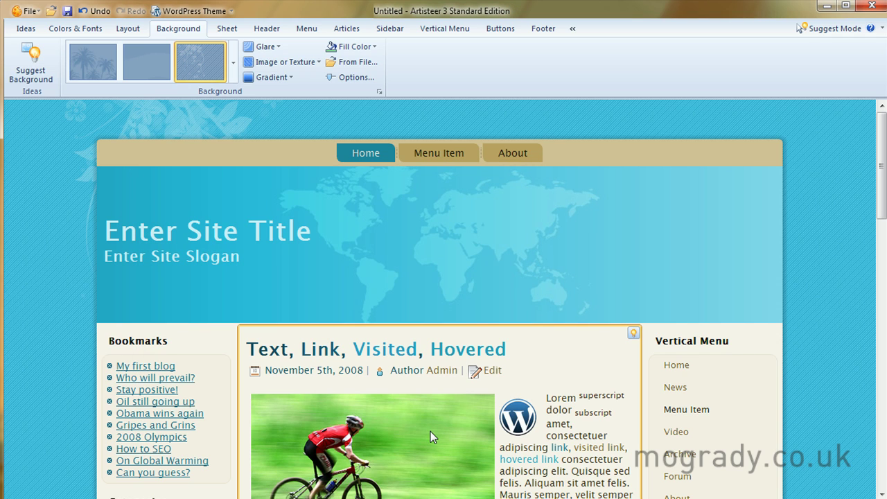